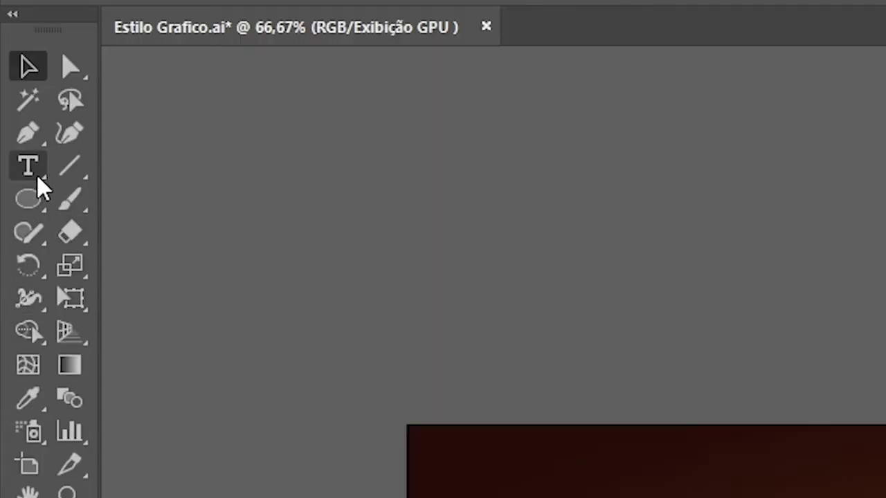
Step: Type the first letters 'Illus' on the artboard and enlarge the small text
left_click(10, 84)
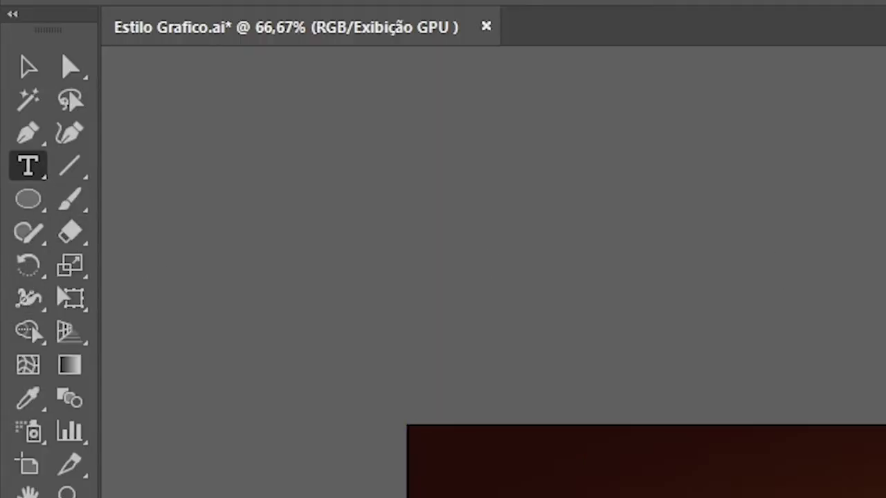
type("u")
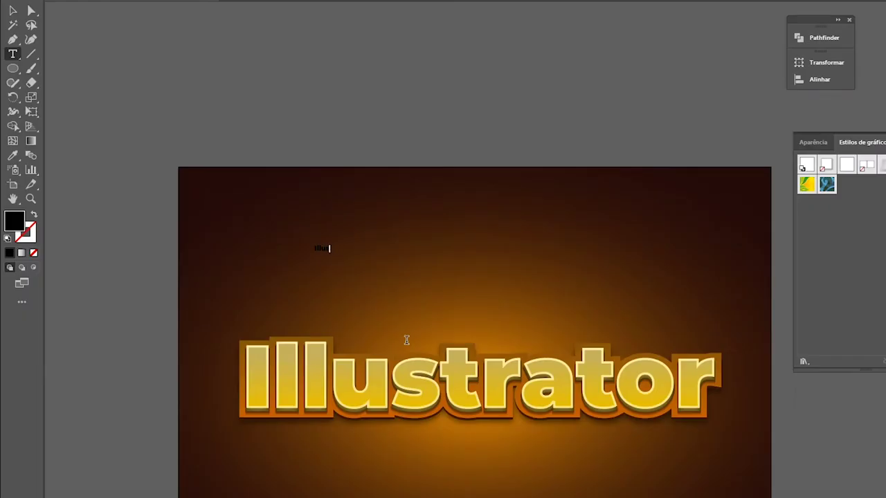
left_click(13, 10)
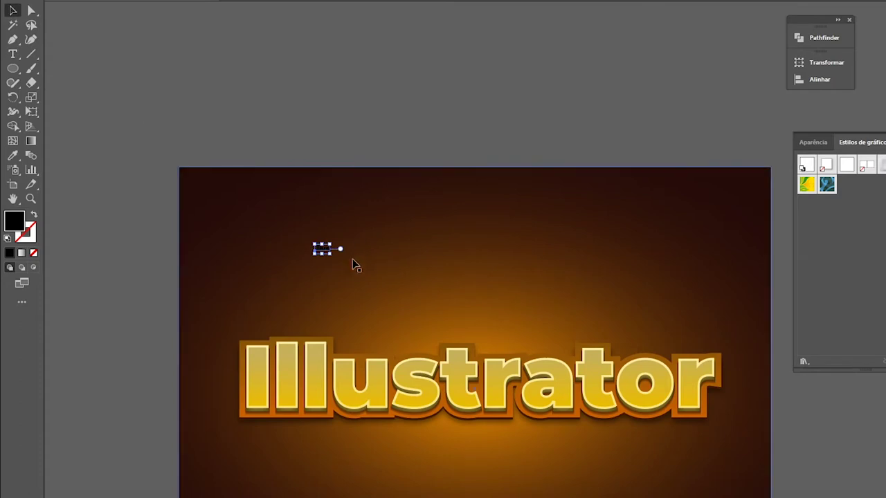
mouse_move(330, 255)
left_mouse_down()
mouse_move(574, 321)
mouse_move(446, 303)
left_mouse_up()
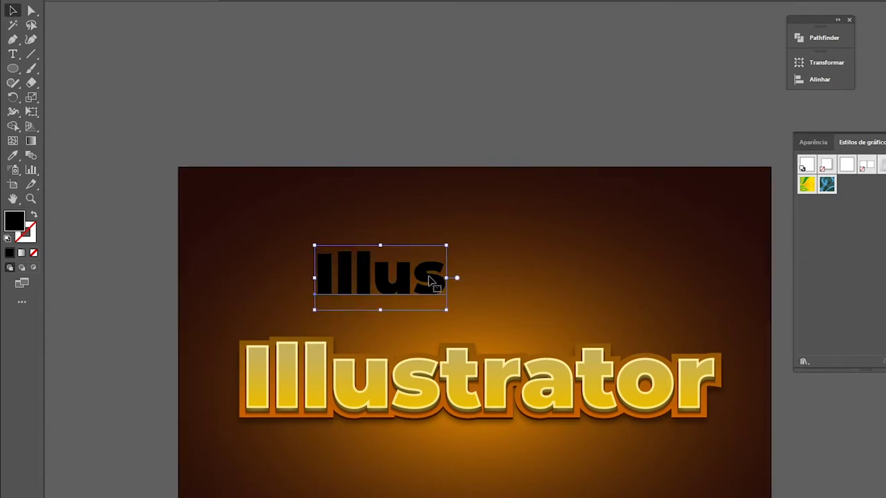
Step: Complete the word to 'Illustrator', scale it up and place it above the title
key("t")
double_click(433, 277)
key("Left")
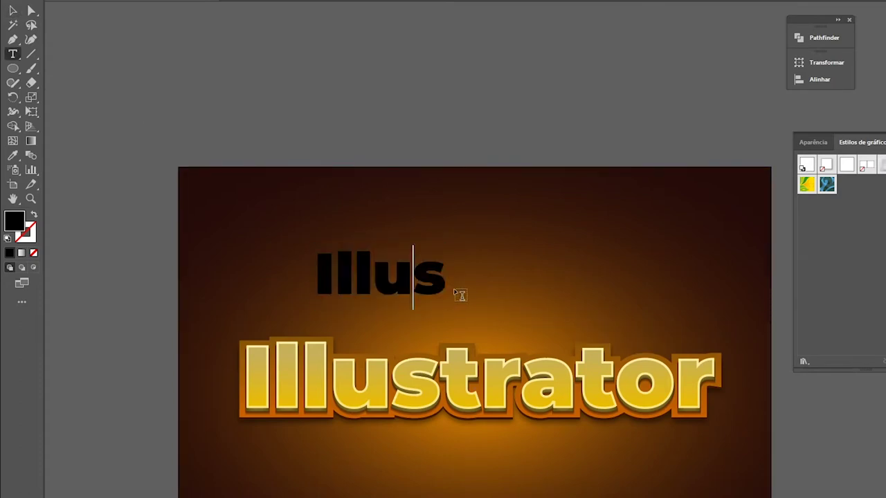
key("Right")
type("tra")
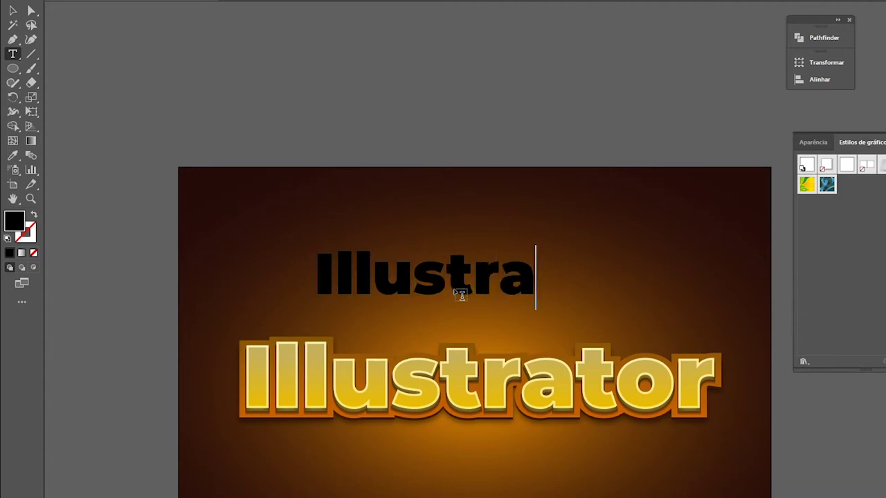
type("tor")
left_click(12, 12)
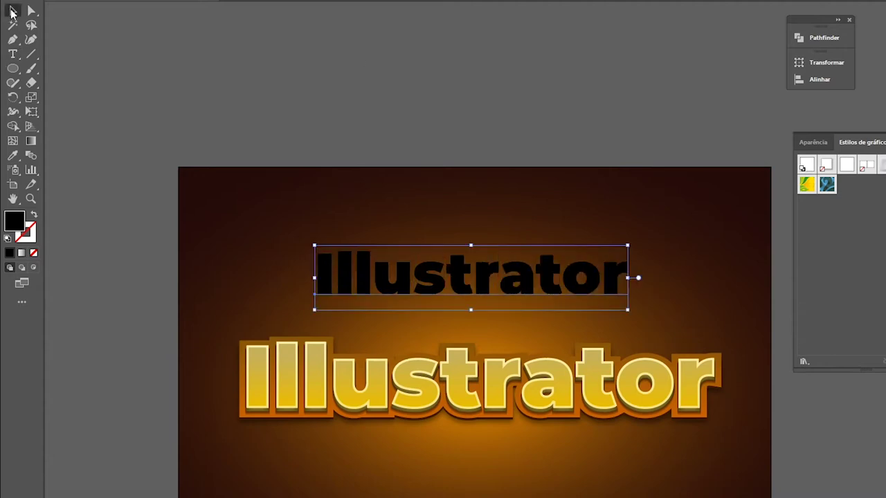
mouse_move(628, 246)
left_mouse_down()
mouse_move(672, 218)
mouse_move(761, 217)
left_mouse_up()
left_click_drag(722, 271, 666, 277)
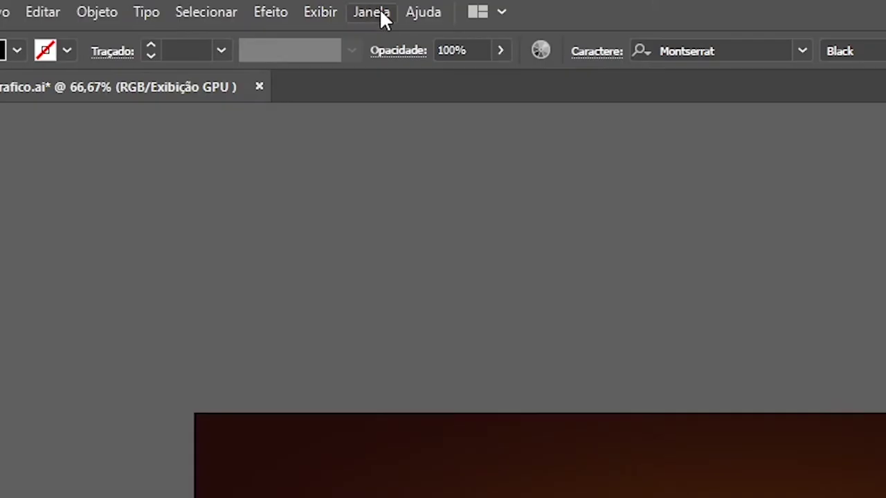
Step: Try blue texture, grey blurred and blue gradient styles, ending on the yellow-green leaf pattern
left_click(372, 13)
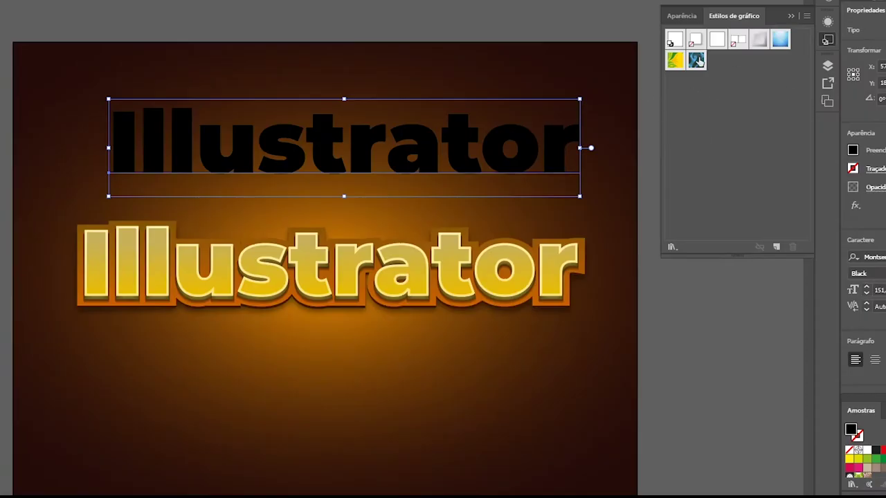
left_click_drag(567, 104, 723, 73)
left_click(674, 60)
left_click(696, 60)
left_click(759, 39)
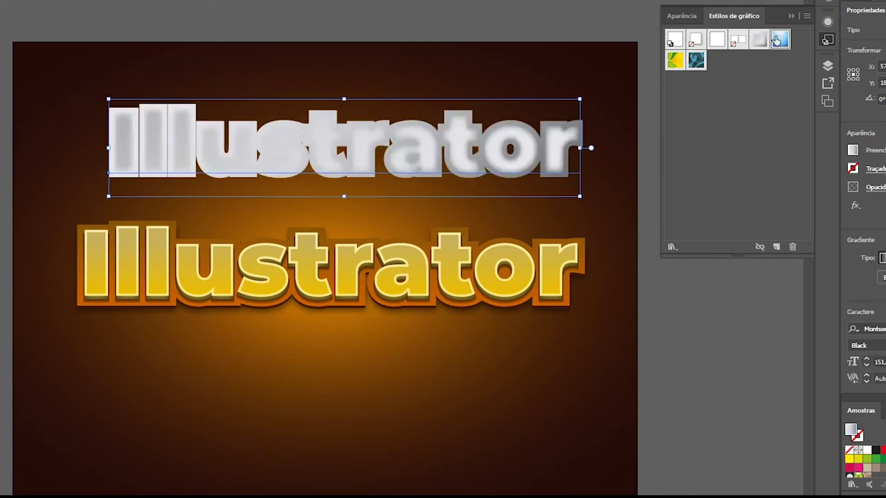
left_click(778, 39)
left_click(697, 61)
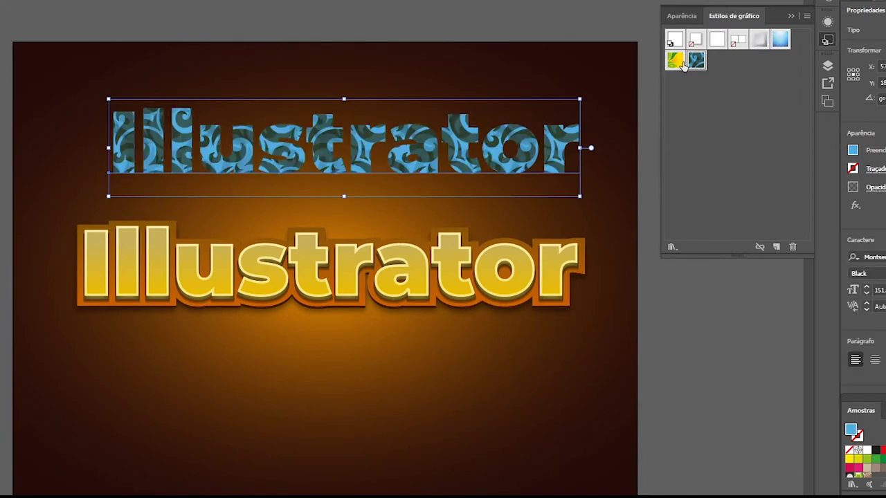
left_click(675, 60)
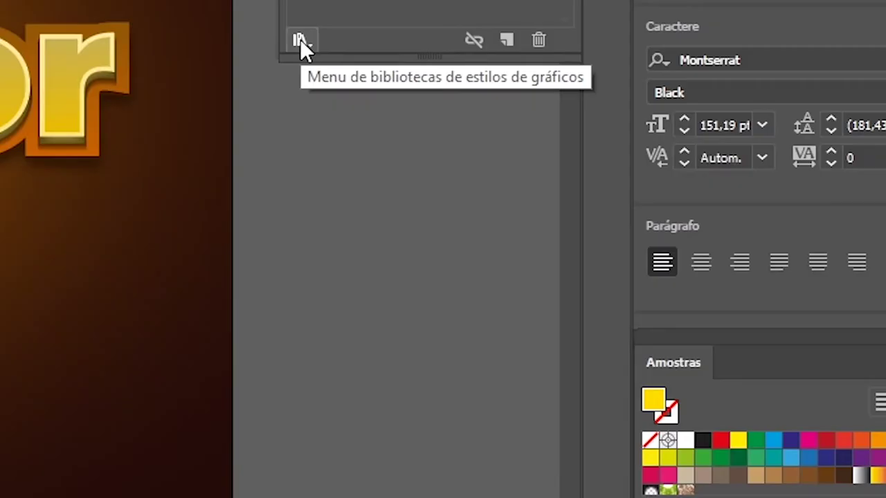
Step: Load the Neon Effects library and cycle orange, purple and red neon, ending on yellow-green
left_click(301, 42)
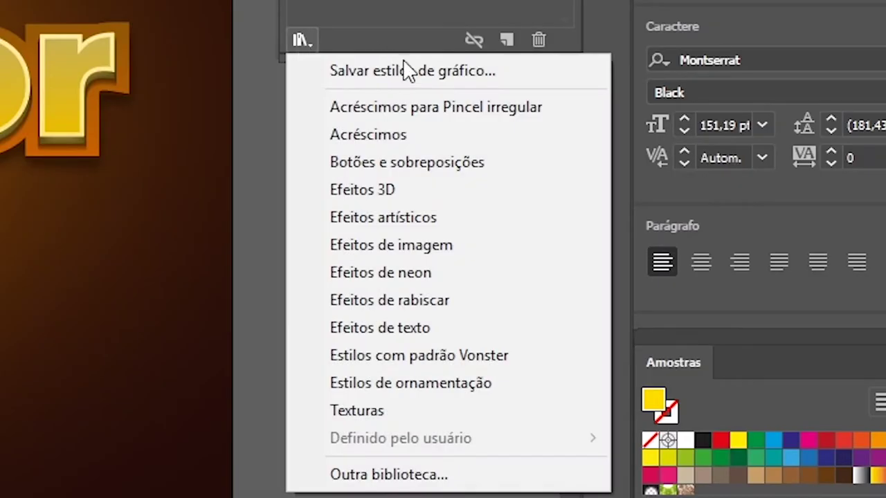
left_click(362, 272)
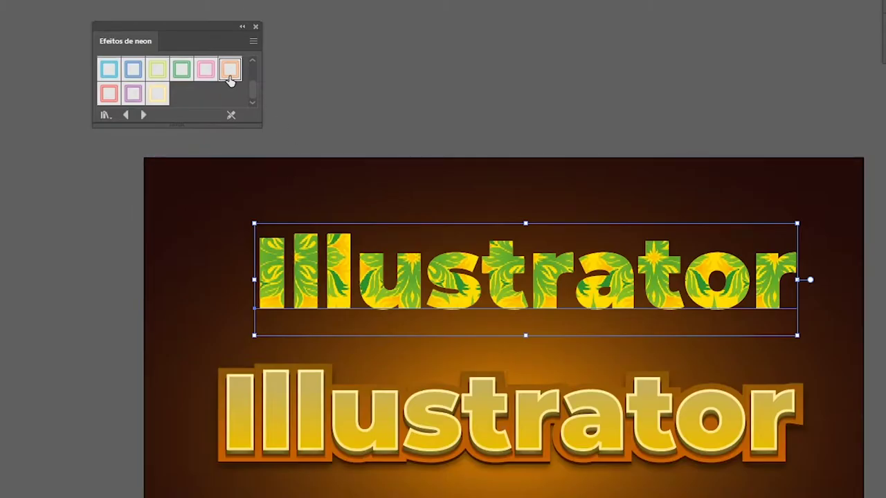
left_click(231, 70)
mouse_move(593, 301)
left_mouse_down()
mouse_move(581, 314)
mouse_move(594, 261)
mouse_move(569, 256)
mouse_move(598, 276)
mouse_move(595, 305)
left_mouse_up()
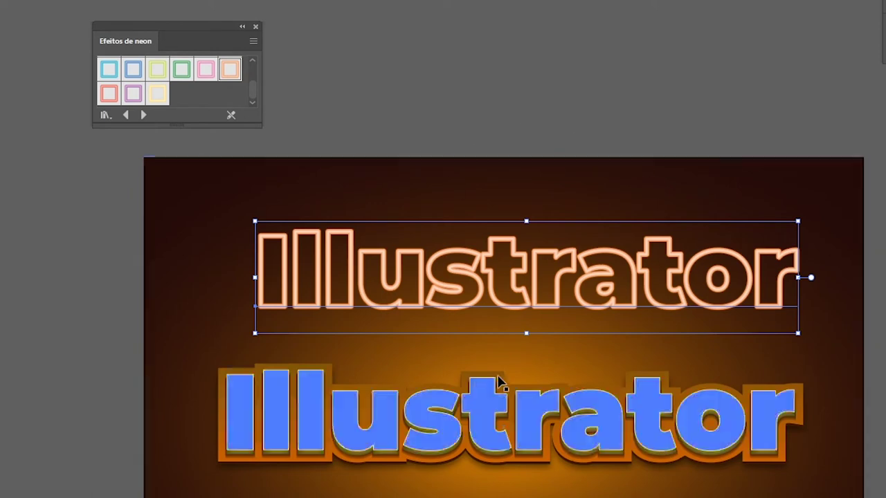
left_click(131, 95)
left_click(110, 94)
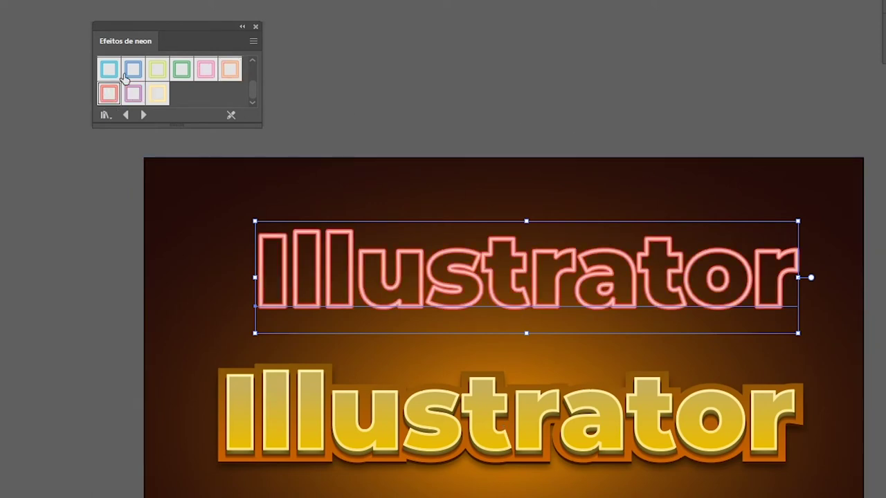
left_click(159, 70)
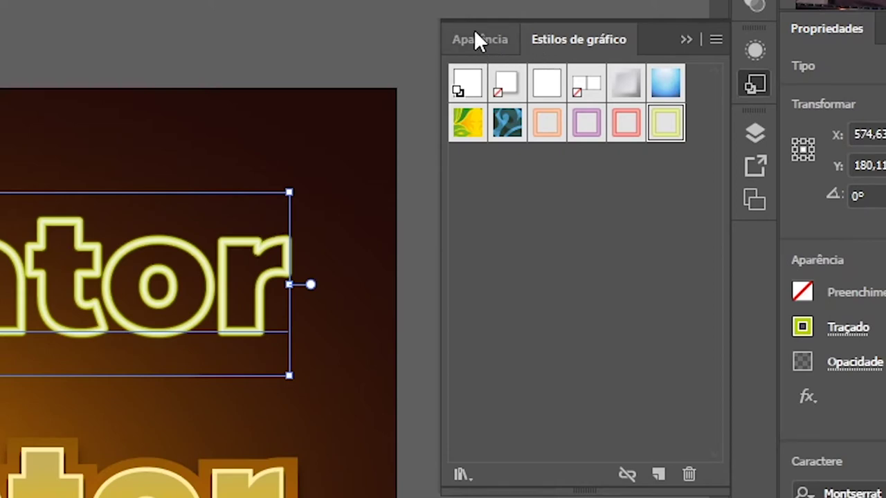
Step: Show the Appearance panel listing the neon text's eight strokes, 1 pt to 10 pt
left_click(480, 39)
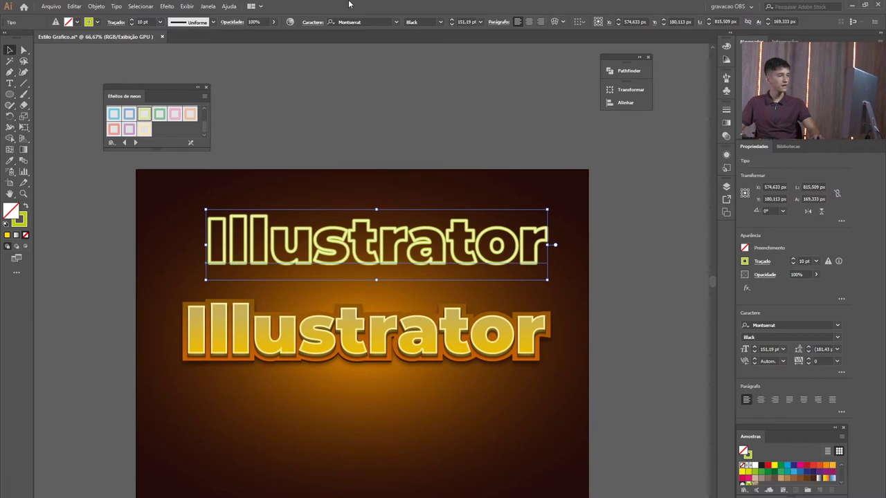
left_click(208, 6)
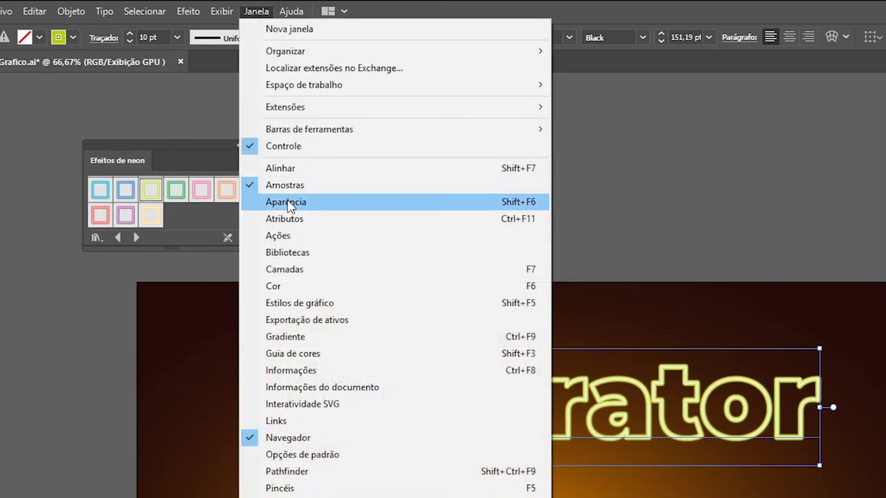
left_click(288, 203)
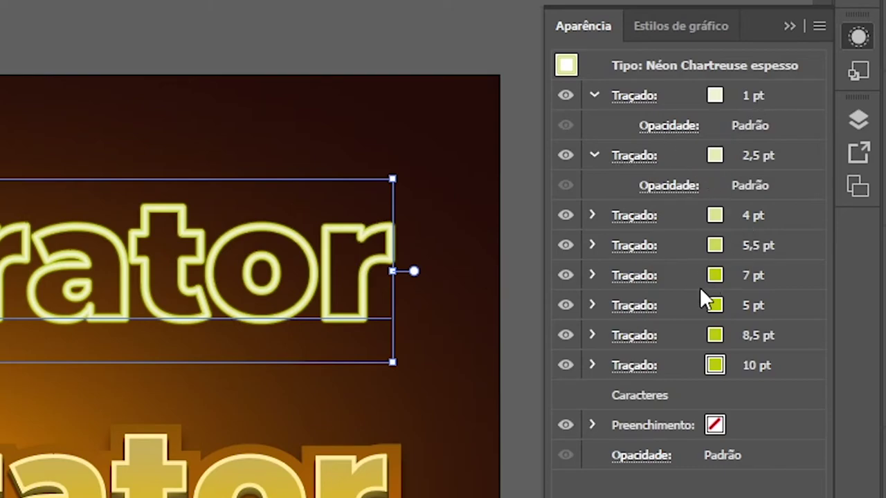
Step: Recolour the 1 pt, 2,5 pt and 4 pt Traçado strokes orange in the Appearance panel
left_click(801, 44)
left_click(800, 44)
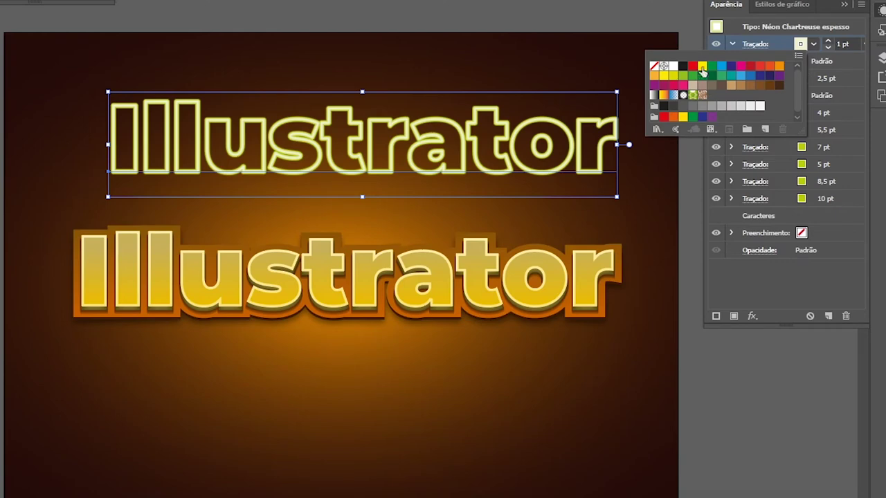
left_click(779, 67)
left_click(818, 33)
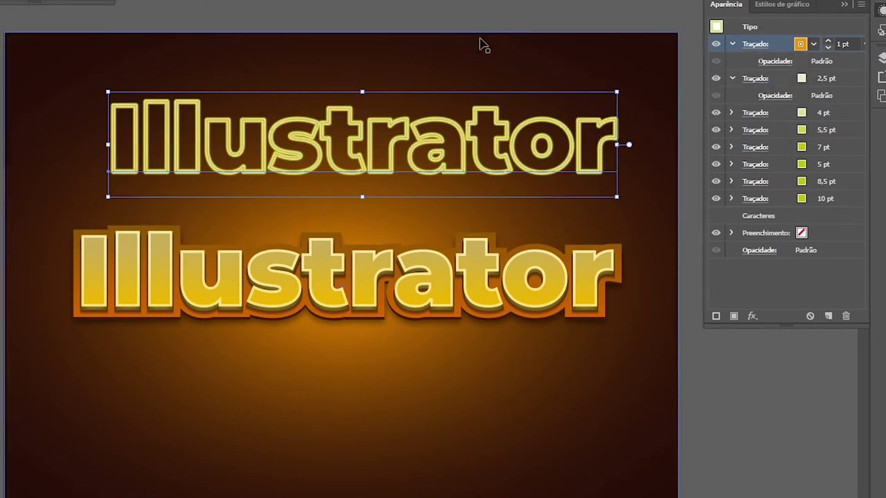
left_click(800, 79)
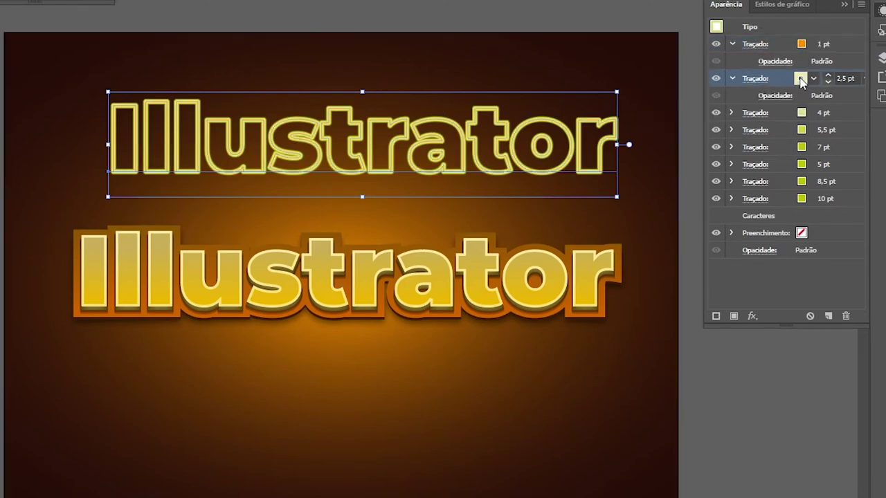
left_click(801, 80)
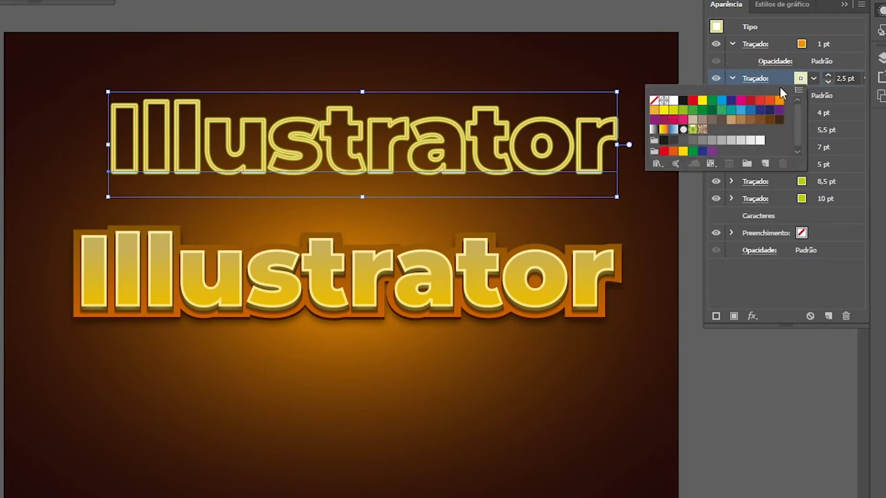
left_click(779, 101)
left_click(830, 66)
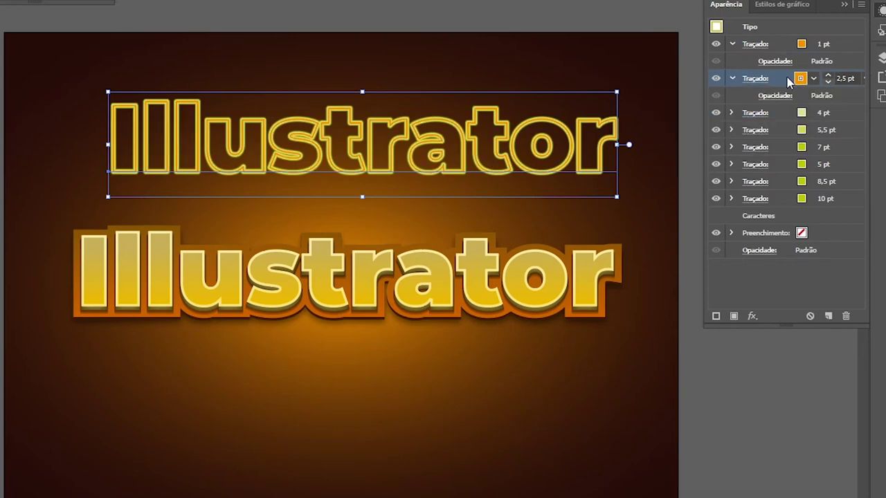
left_click(801, 112)
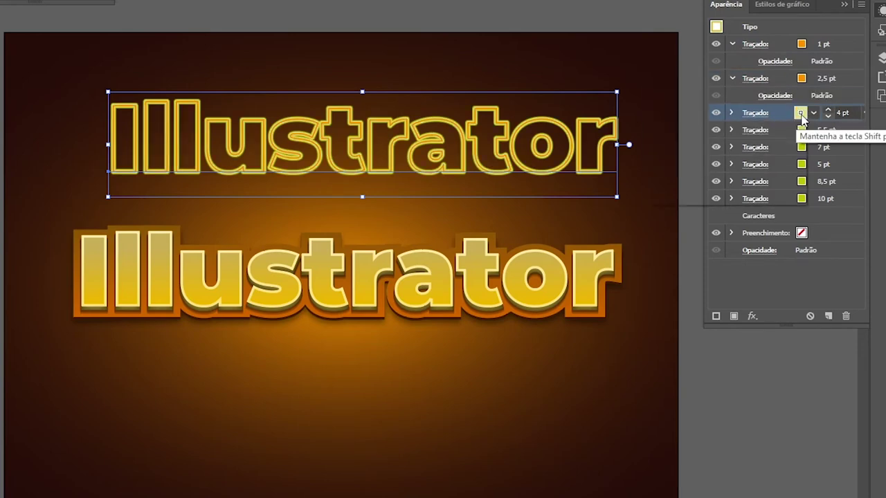
left_click(801, 114)
left_click(780, 135)
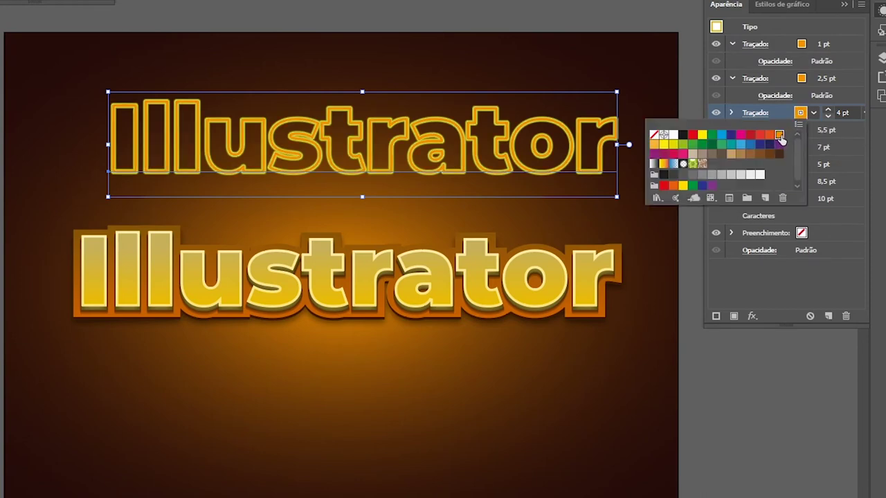
left_click(844, 272)
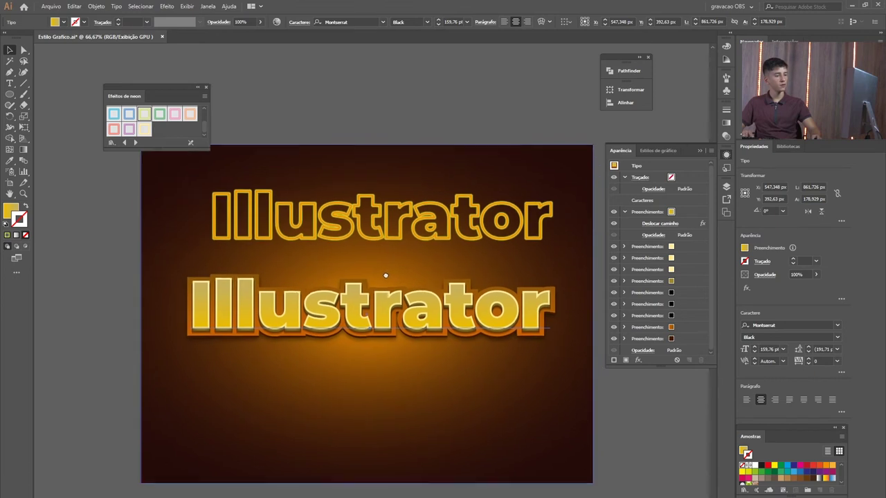
Step: Delete the outlined upper copy of the title and close the Appearance panel
left_click_drag(394, 224, 417, 201)
key("Delete")
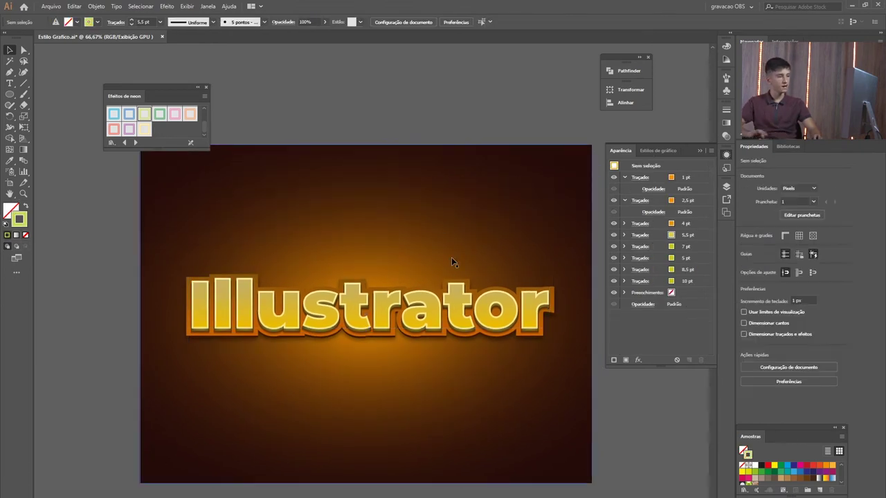
left_click_drag(450, 314, 441, 256)
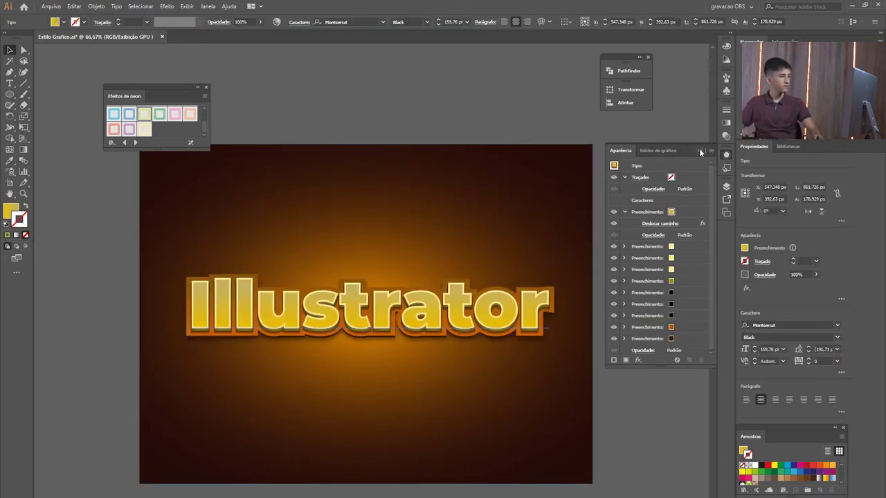
left_click(699, 150)
left_click_drag(354, 333, 353, 342)
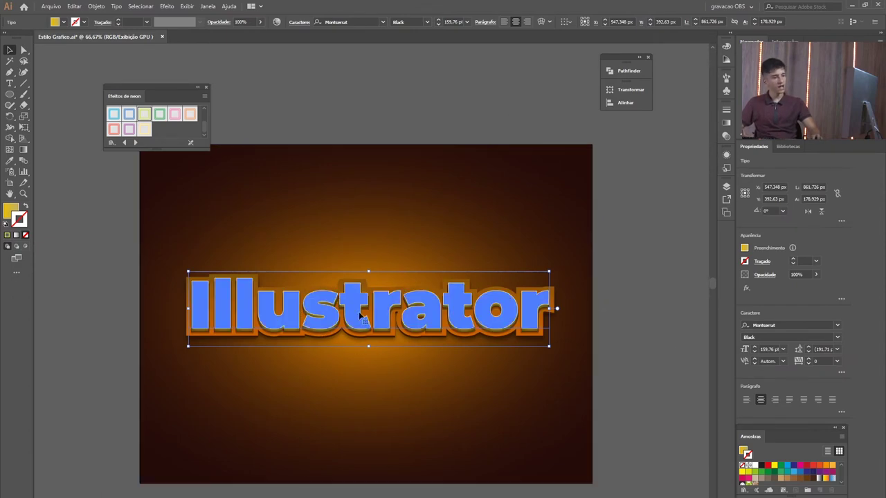
left_click_drag(358, 315, 358, 314)
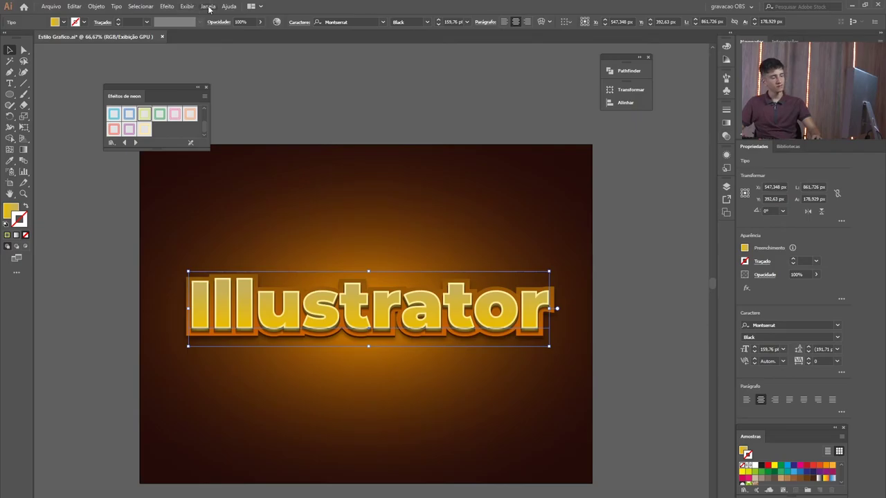
left_click(166, 6)
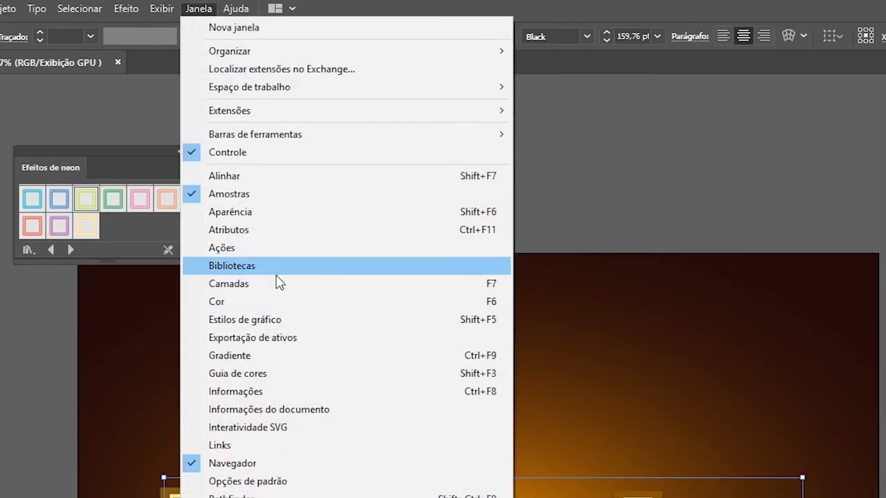
Step: Save the golden title's glossy look as a new style in the Graphic Styles panel
left_click(284, 320)
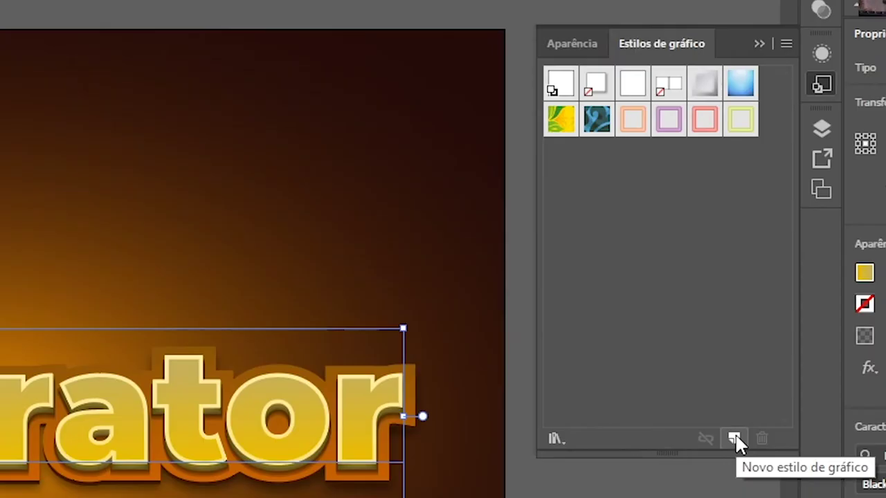
left_click(735, 440)
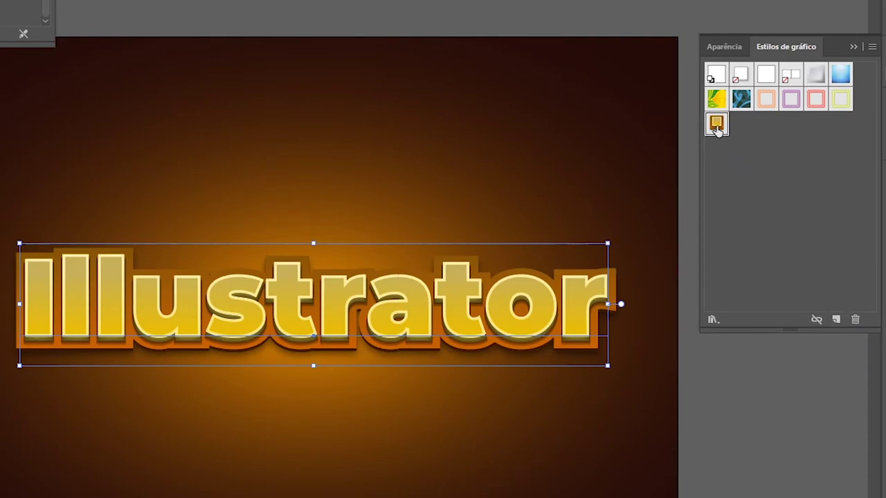
key("ctrl+shift+a")
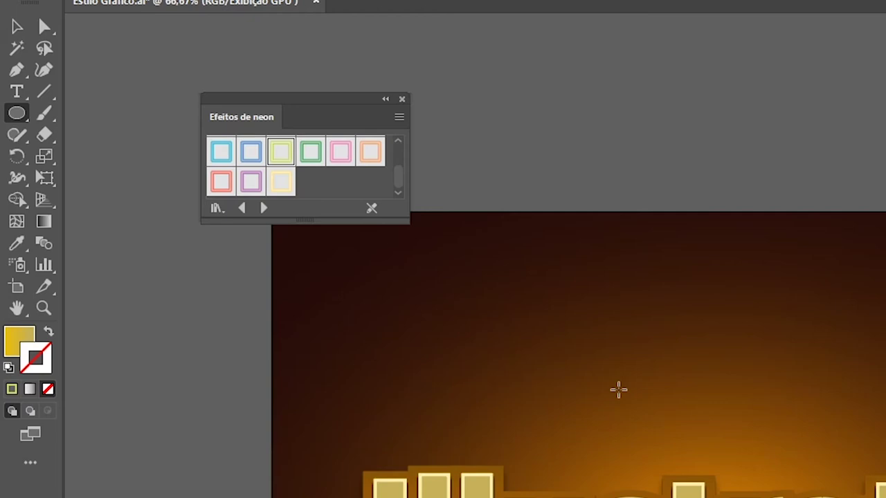
left_click_drag(526, 259, 694, 393)
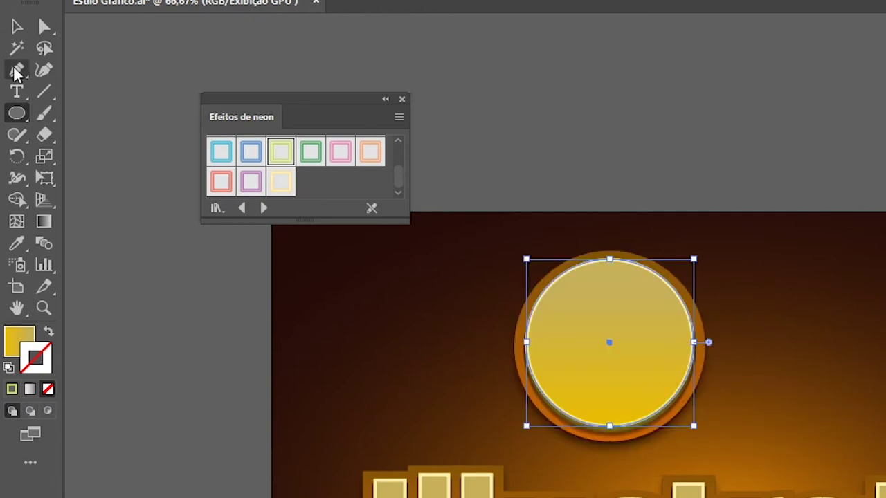
left_click(17, 26)
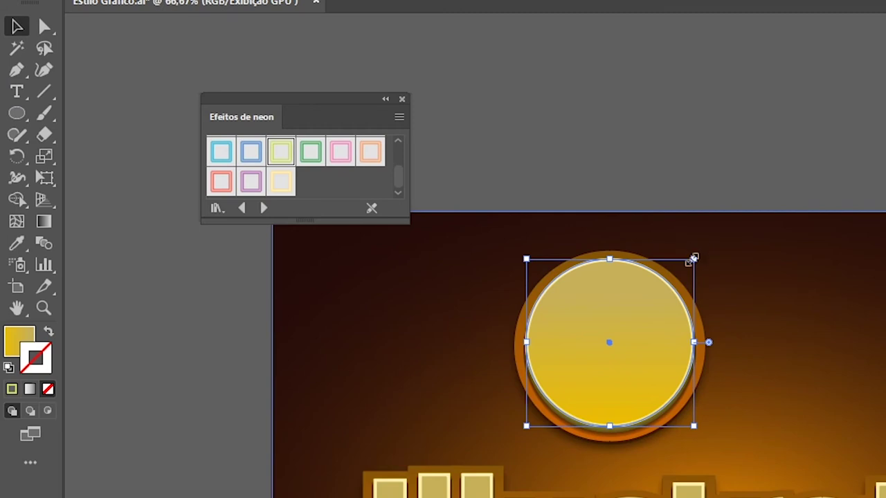
mouse_move(694, 259)
left_mouse_down()
mouse_move(642, 325)
mouse_move(564, 390)
left_mouse_up()
mouse_move(368, 329)
left_mouse_down()
mouse_move(252, 332)
mouse_move(242, 352)
mouse_move(263, 344)
left_mouse_up()
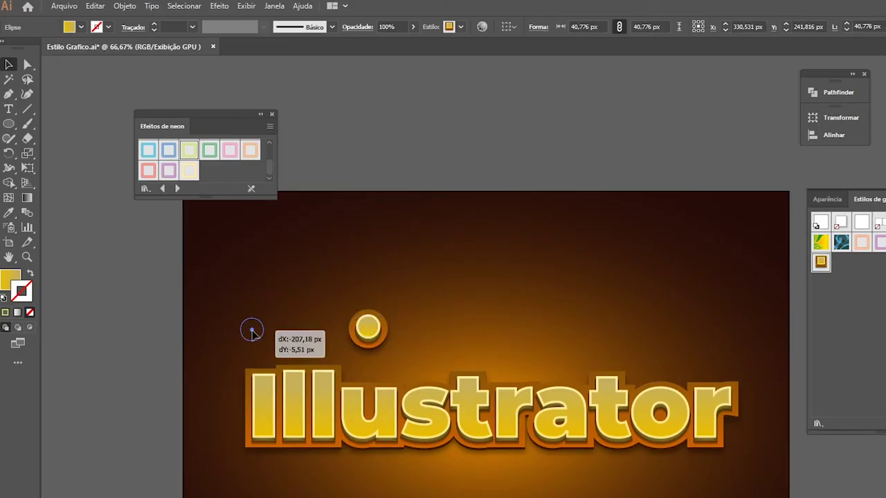
left_click(468, 335)
left_click(383, 131)
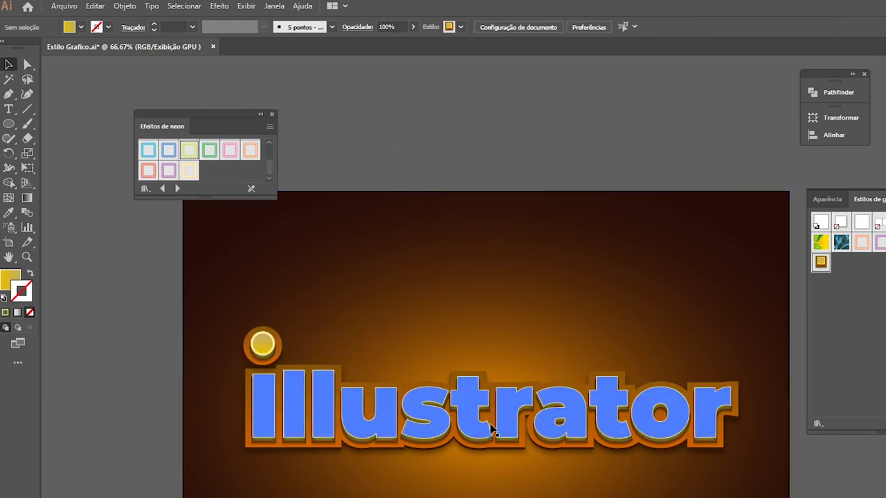
left_click_drag(295, 340, 329, 305)
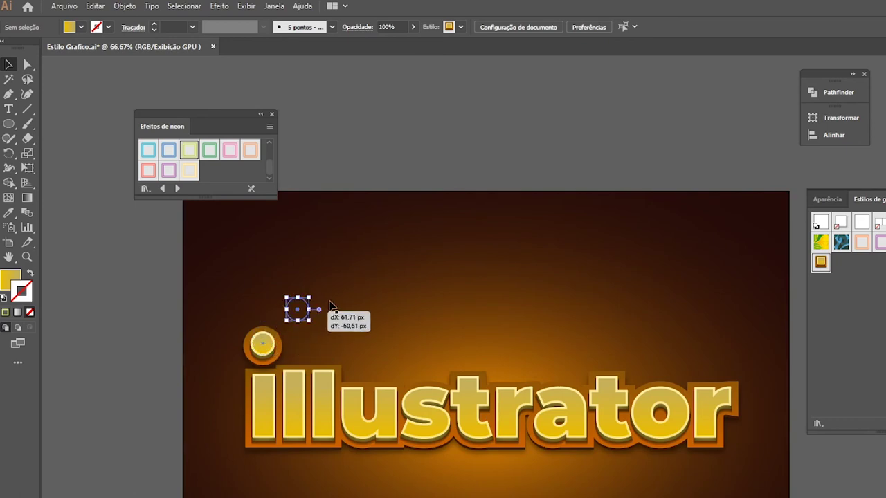
key("Delete")
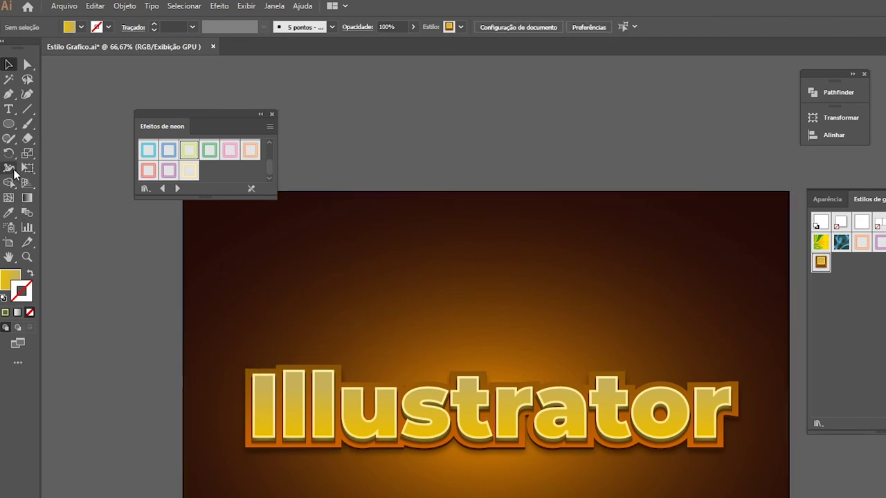
left_click(9, 124)
Step: Draw a circle above the title and set its gradient colour to teal #10E5BC
left_click_drag(360, 219, 466, 325)
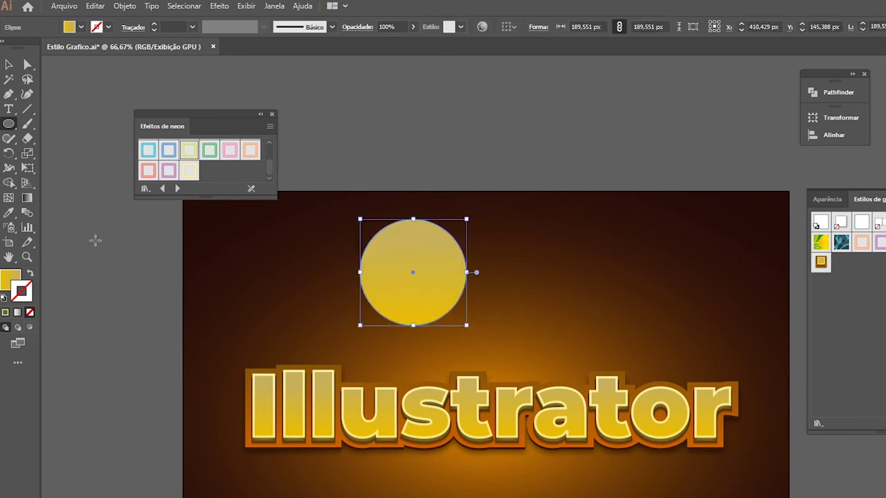
double_click(10, 280)
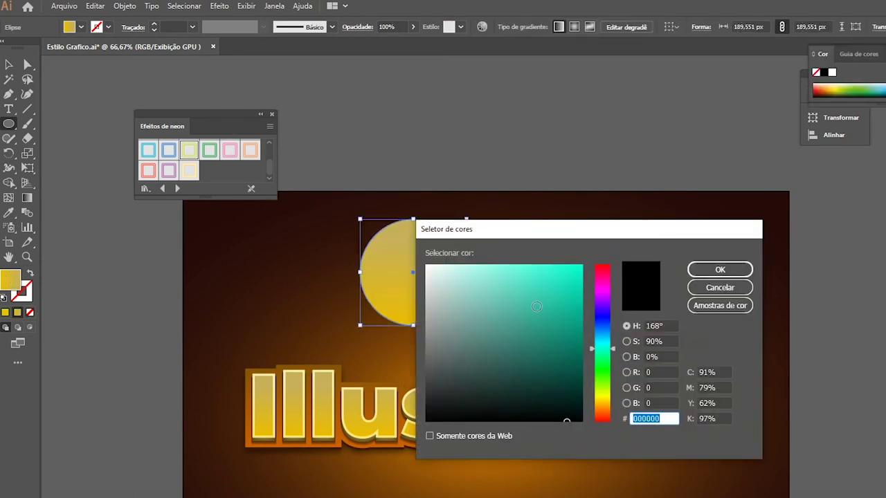
type("10E5BC")
left_click(705, 269)
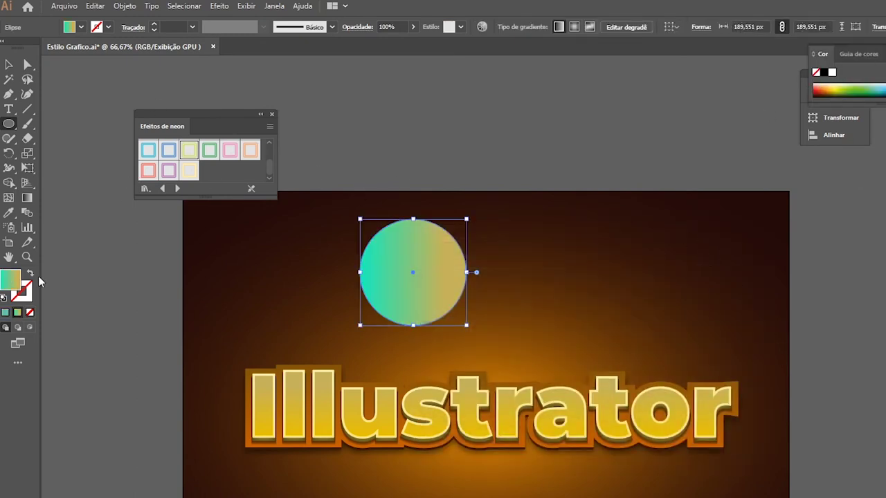
Step: Give the circle a 7 pt orange-red outline and nudge it into position
left_click(29, 294)
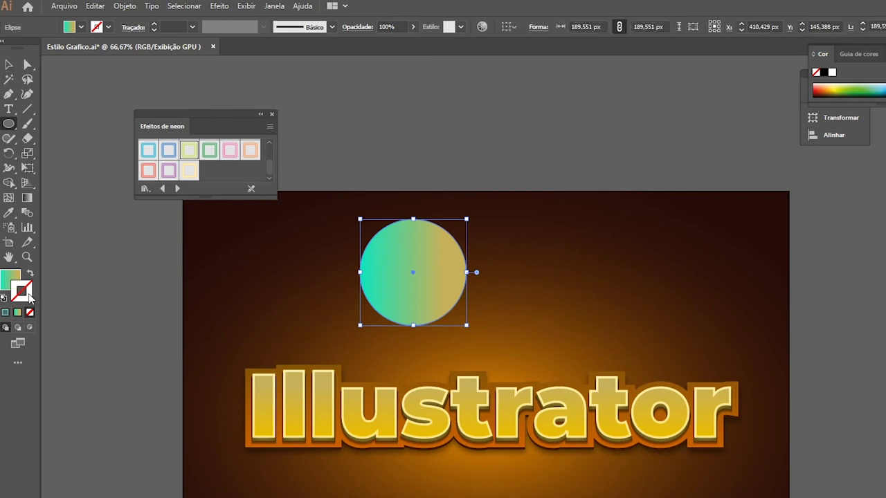
left_click(134, 27)
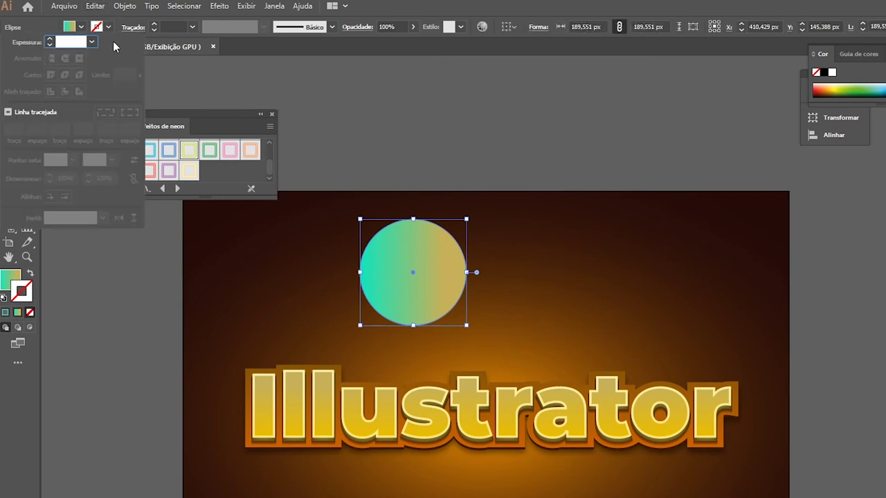
left_click(90, 42)
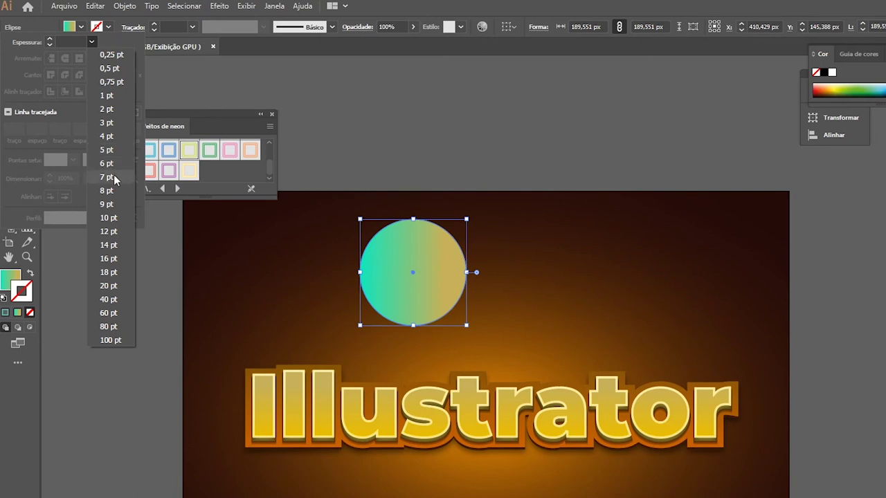
left_click(115, 178)
left_click(109, 28)
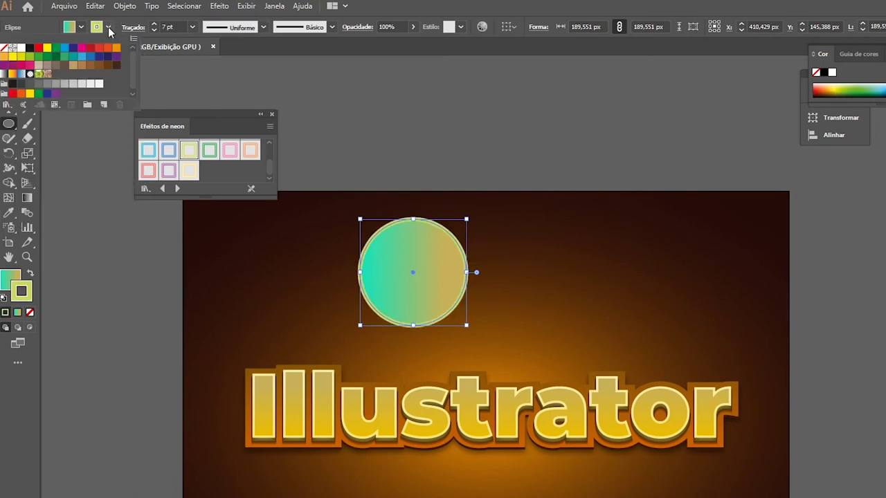
left_click(108, 47)
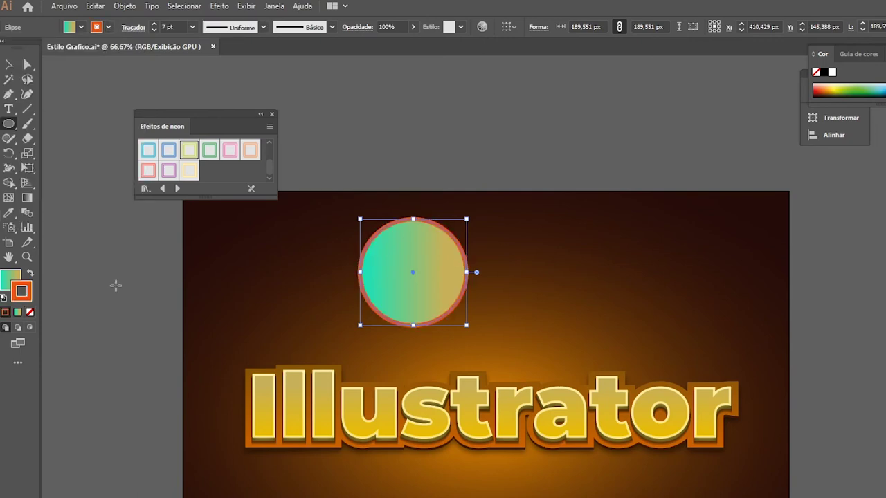
key("v")
left_click(469, 209)
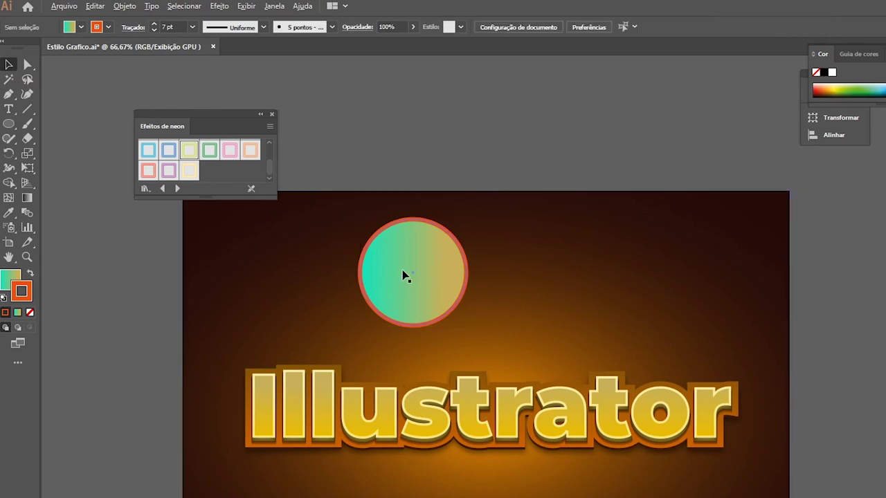
scroll(405, 275, "up", 1)
left_click_drag(402, 259, 426, 250)
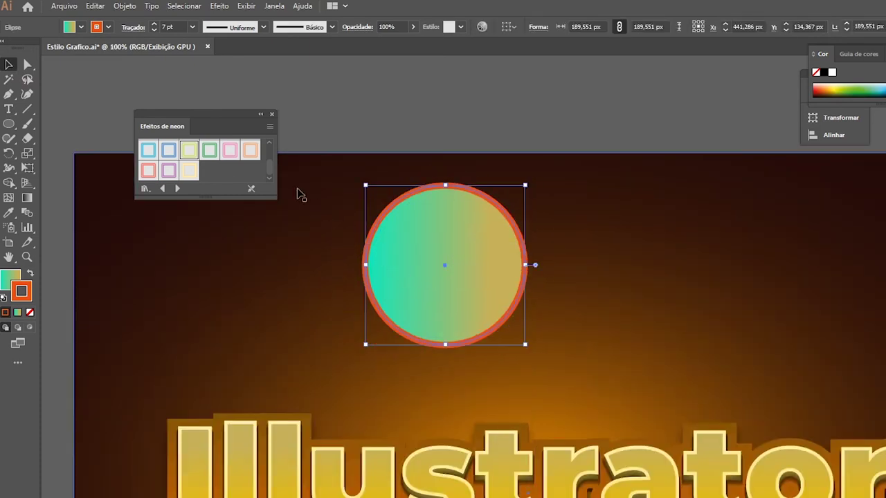
Step: Save the circle's teal-gradient fill and orange-red stroke as a new graphic style
left_click(275, 7)
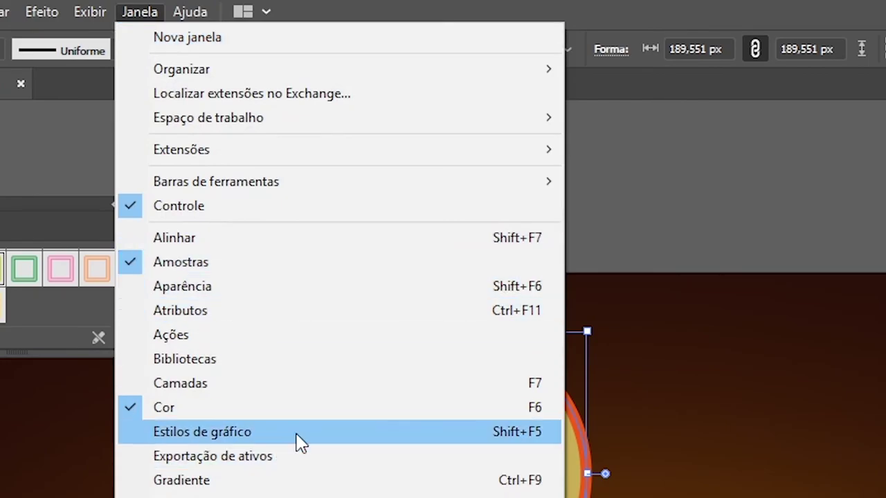
left_click(296, 432)
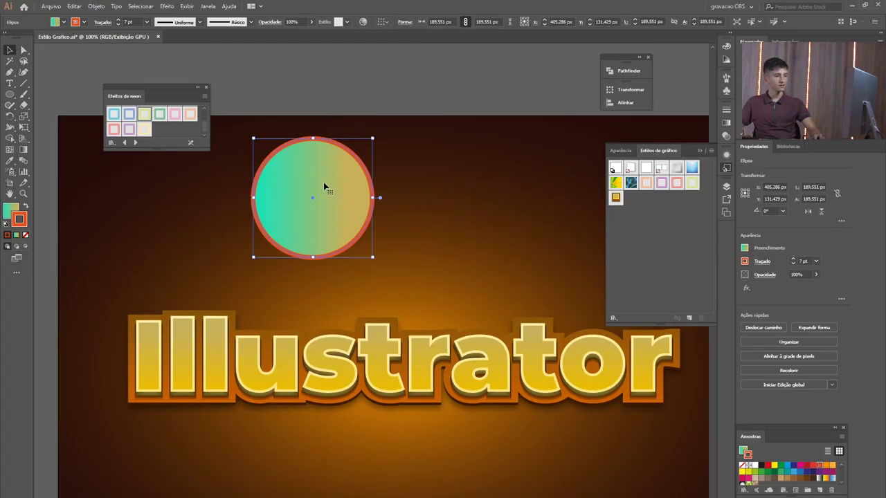
left_click_drag(322, 187, 336, 189)
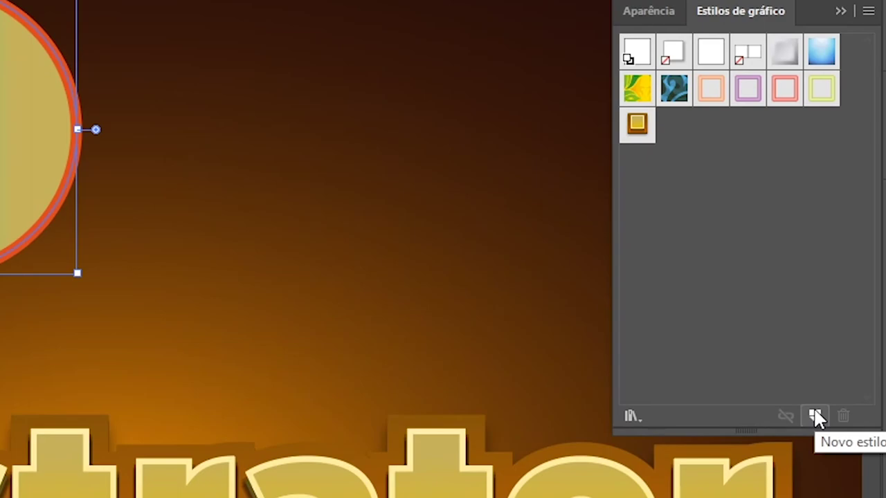
left_click(815, 416)
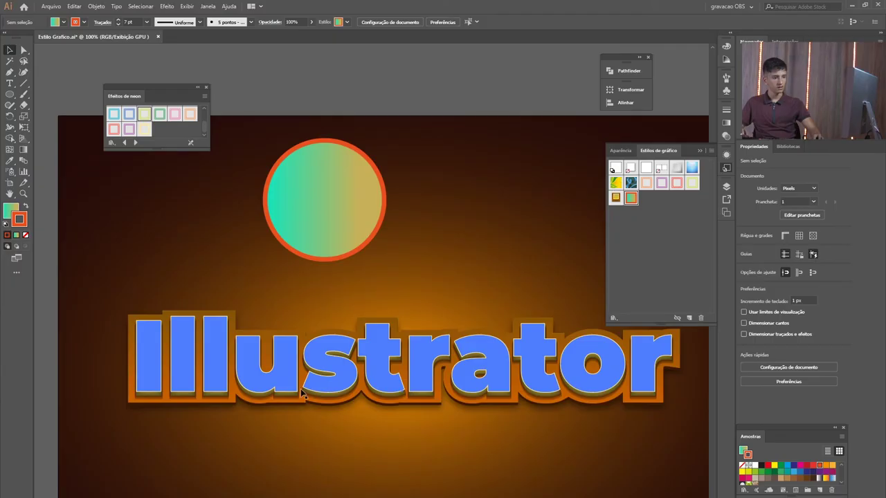
Step: Try the new gradient style and several neon styles on the title, reverting to gold glossy
left_click(616, 198)
left_click(631, 198)
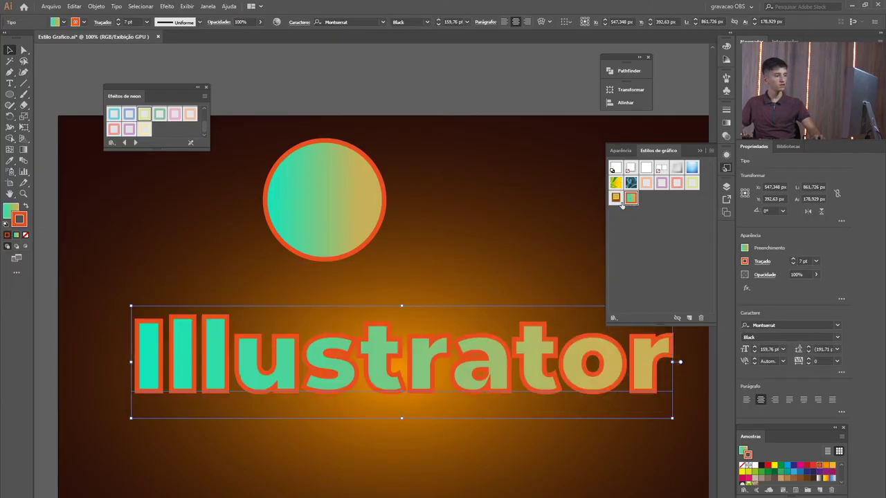
key("ctrl+minus")
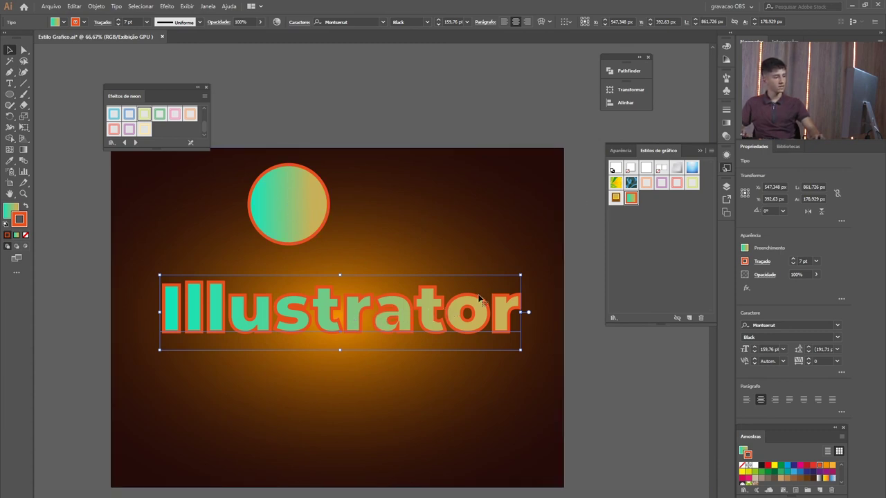
left_click_drag(484, 300, 523, 284)
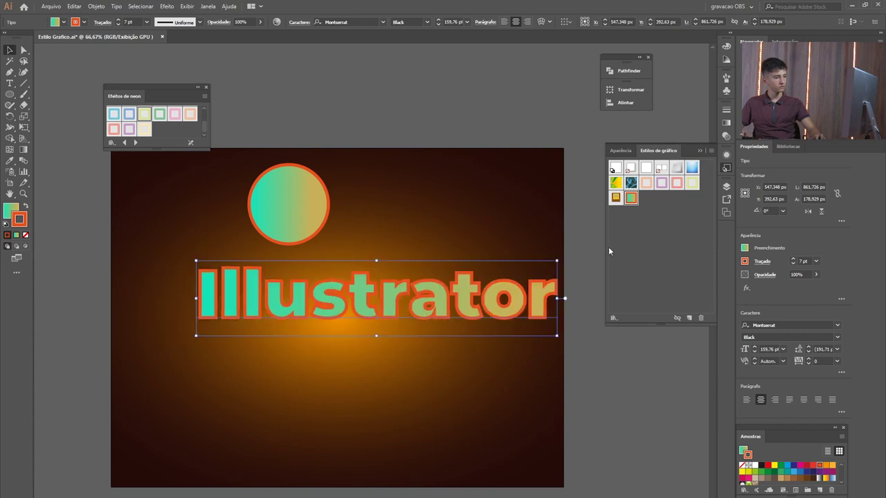
left_click(615, 198)
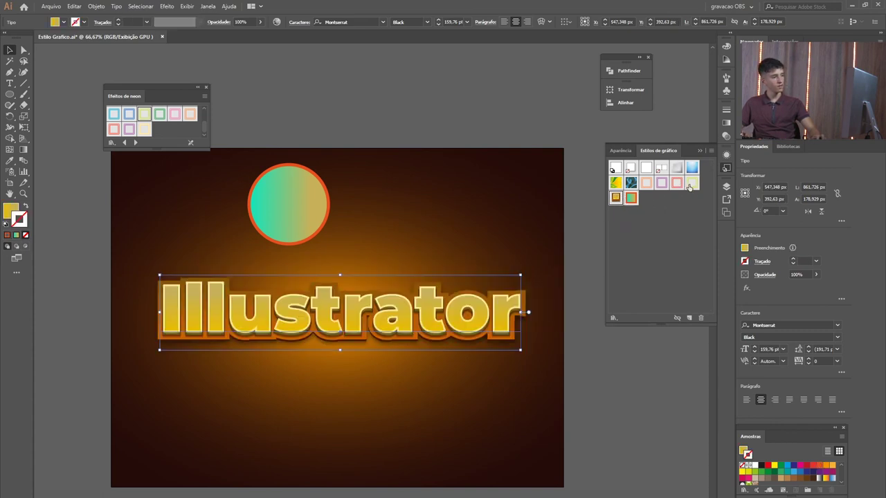
left_click(691, 183)
left_click(662, 184)
left_click(692, 185)
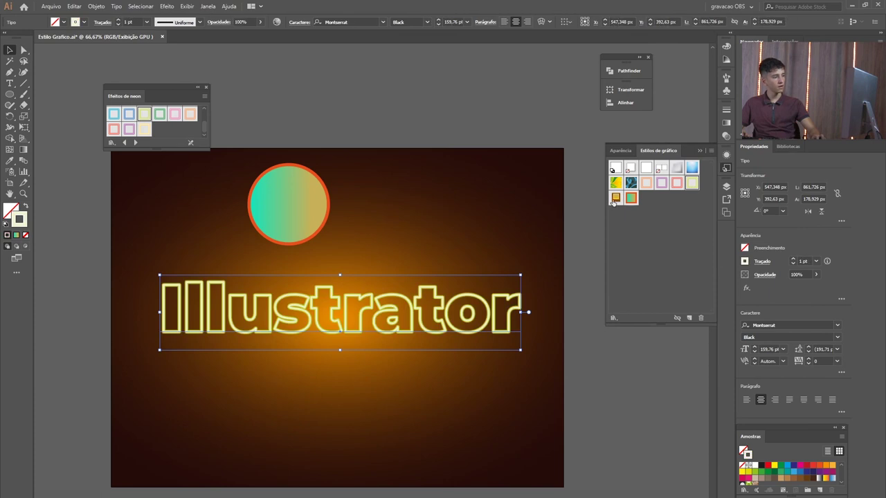
key("ctrl+z")
Step: Delete the gradient circle and move the Neon Effects library aside
left_click(399, 132)
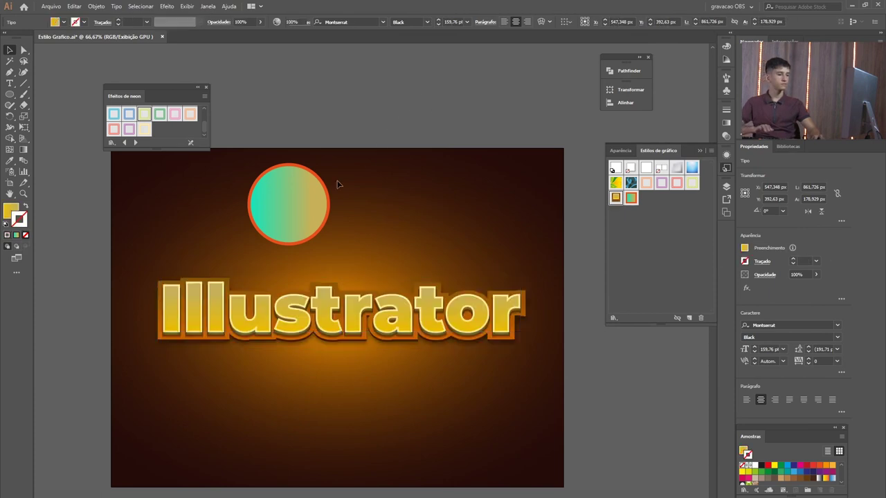
left_click(286, 220)
key("Delete")
mouse_move(187, 93)
left_mouse_down()
mouse_move(475, 89)
mouse_move(516, 69)
mouse_move(521, 54)
left_mouse_up()
Step: Zoom in to check the title, then reapply the gold glossy style and deselect
double_click(252, 332)
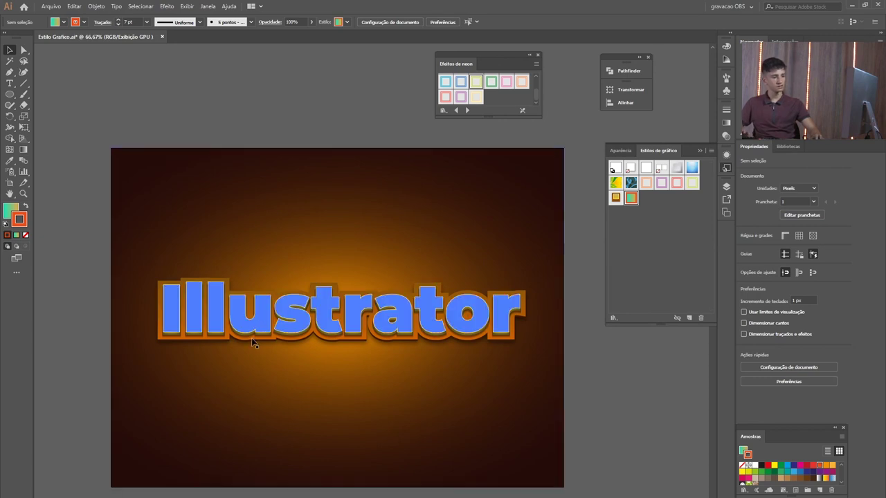
scroll(228, 343, "up", 1)
key("Escape")
key("ctrl+1")
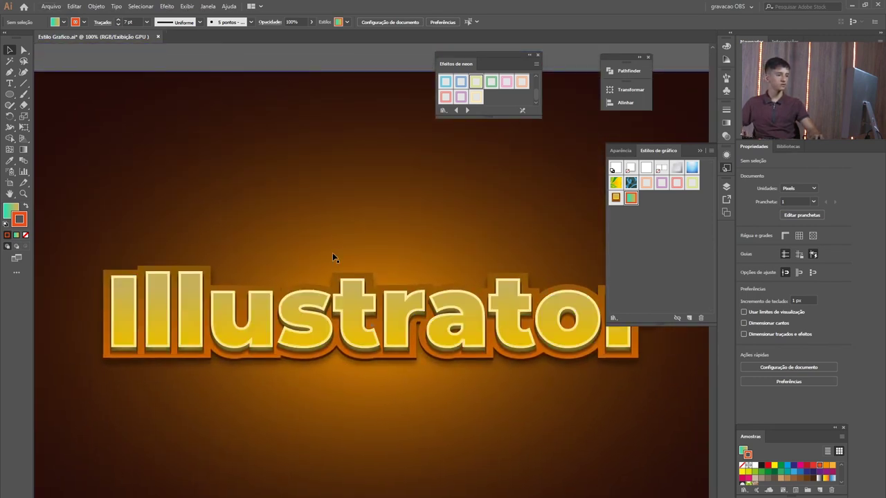
key("ctrl+minus")
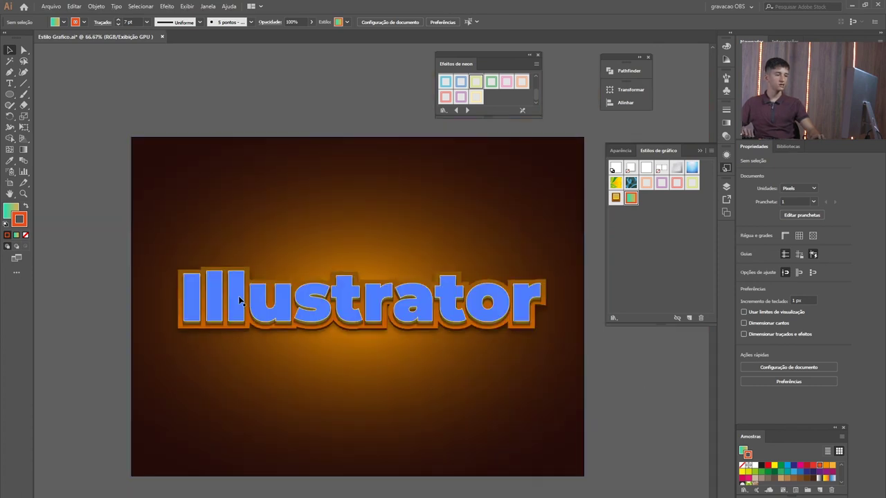
left_click(377, 312)
left_click(615, 197)
left_click(653, 392)
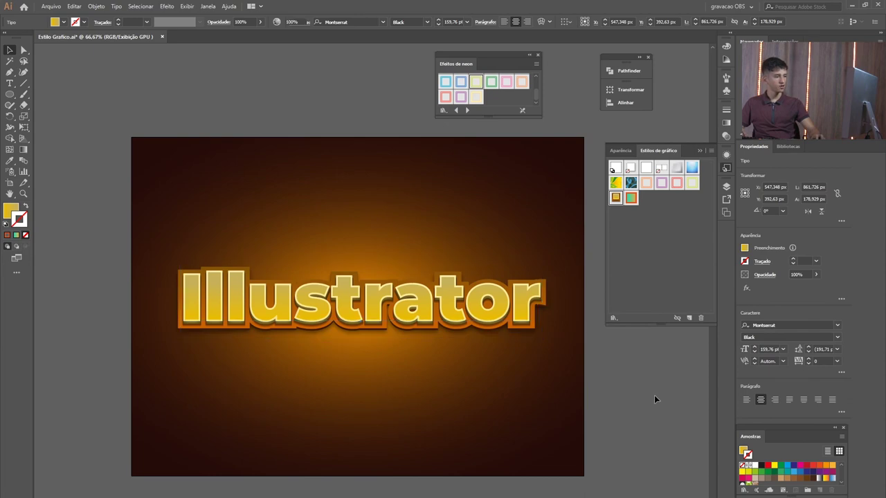